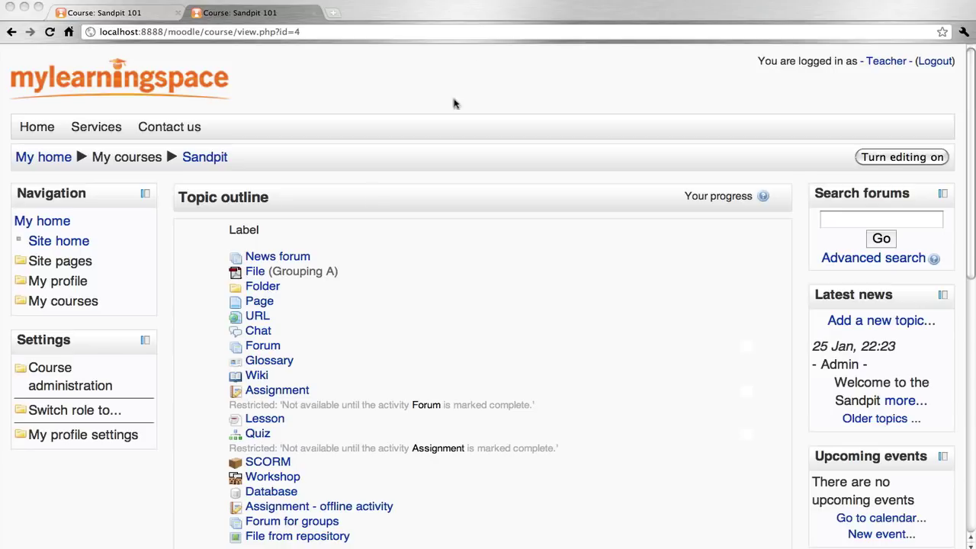
- Confirm Sandpit's completion tracking is Enabled, then go to its course completion settings
click(69, 388)
click(91, 432)
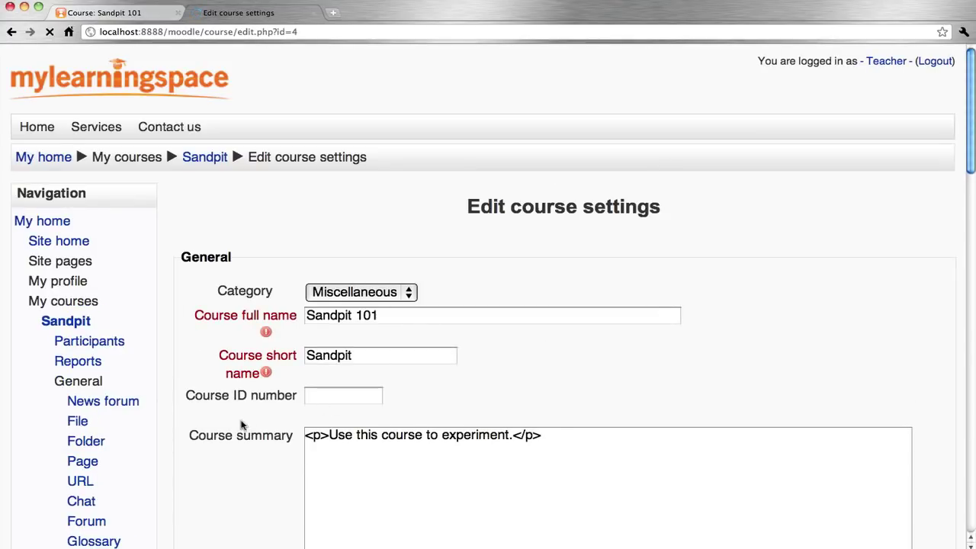
scroll(241, 426, down, 10)
scroll(240, 425, down, 8)
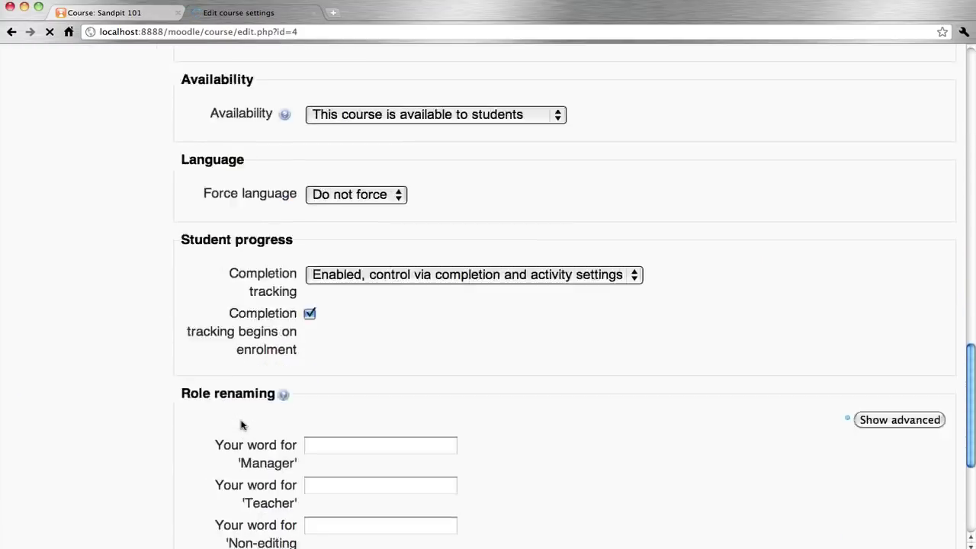
scroll(241, 425, up, 2)
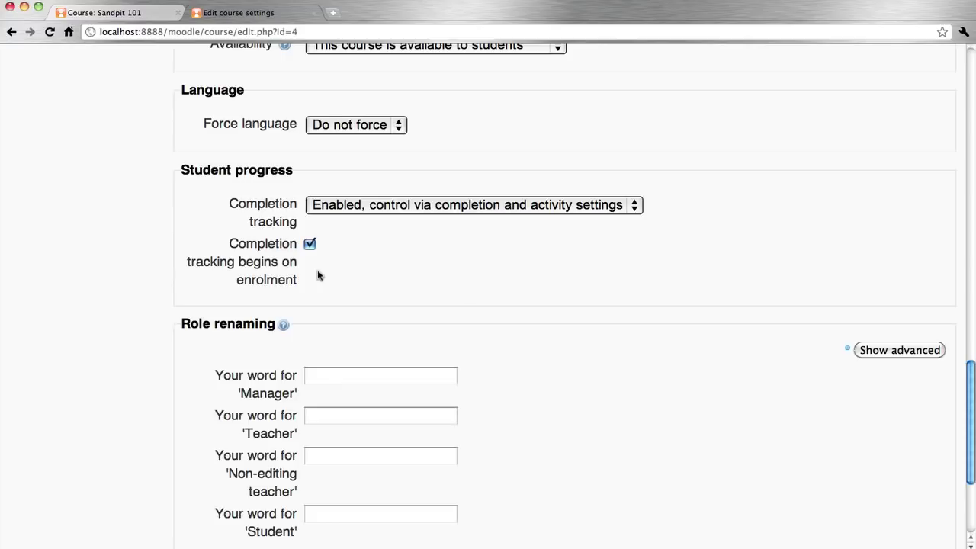
scroll(319, 276, up, 10)
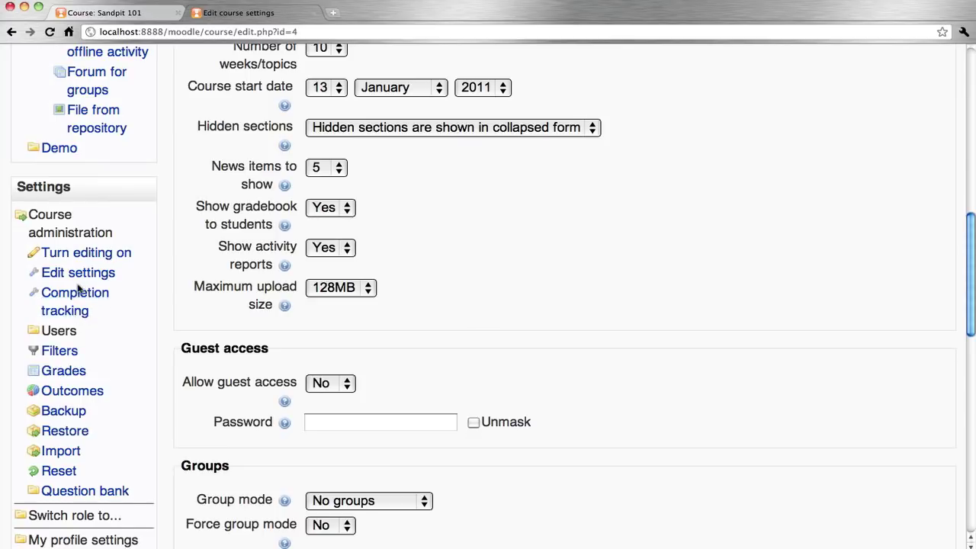
click(70, 312)
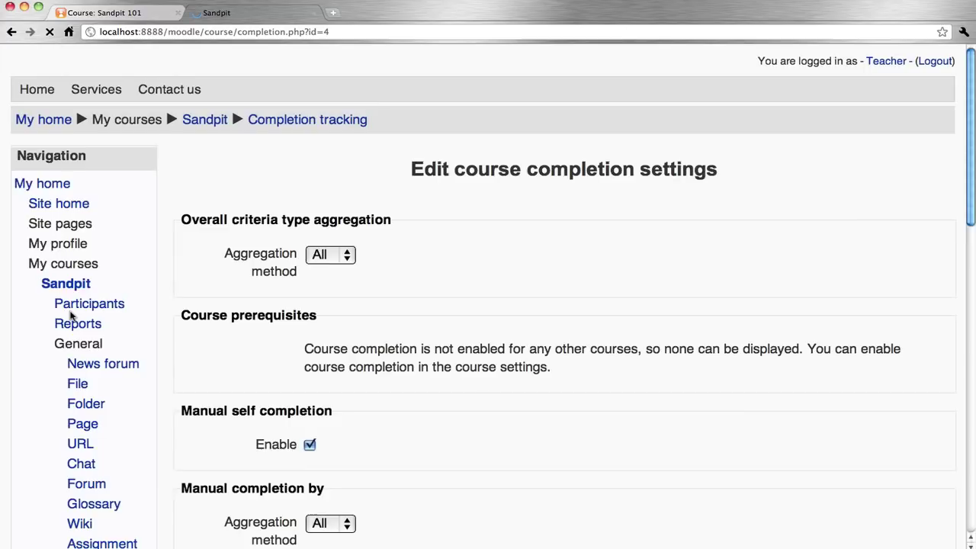
- Review the completion criteria: self completion plus the Forum, Assignment and Quiz activities
scroll(430, 304, down, 5)
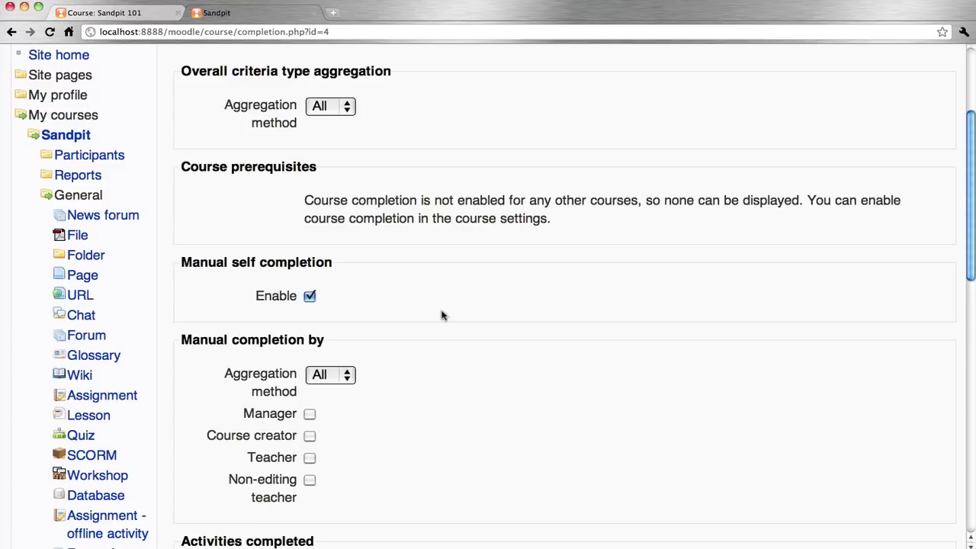
scroll(442, 315, down, 5)
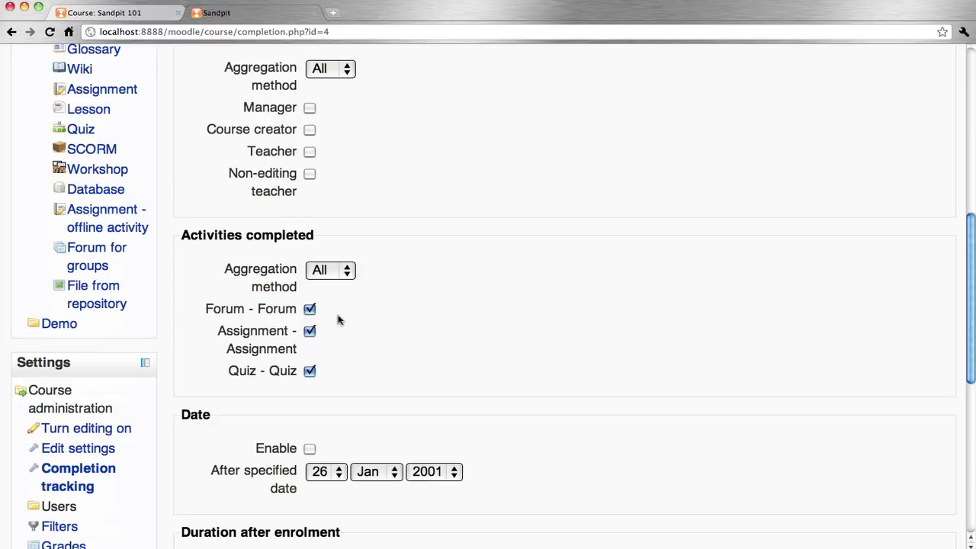
scroll(339, 320, down, 7)
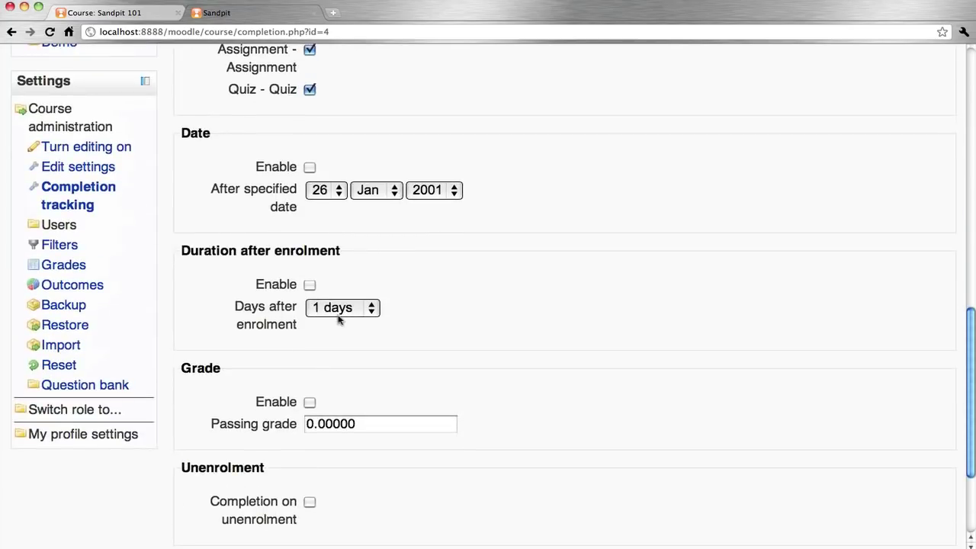
scroll(341, 319, up, 15)
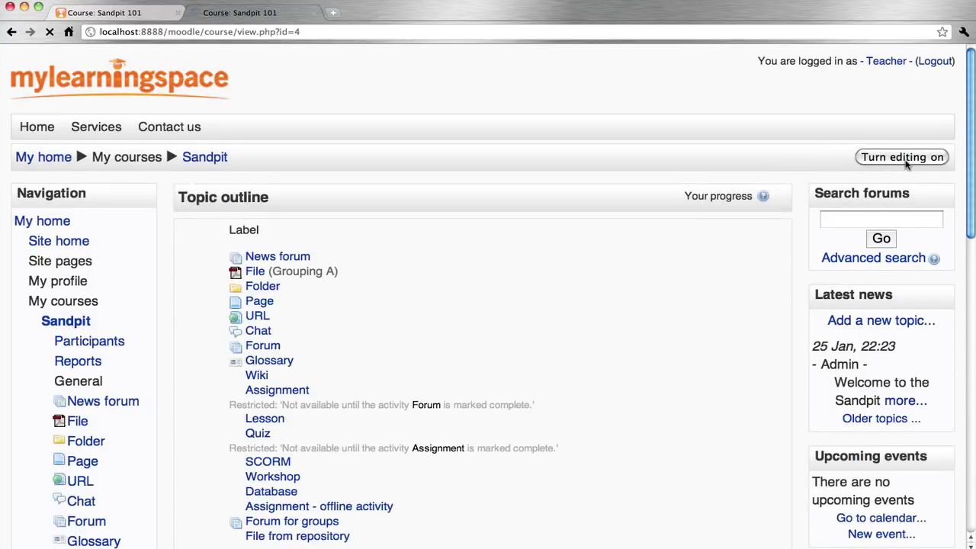
- Turn editing on and add the Course completion status and Self completion blocks
click(906, 163)
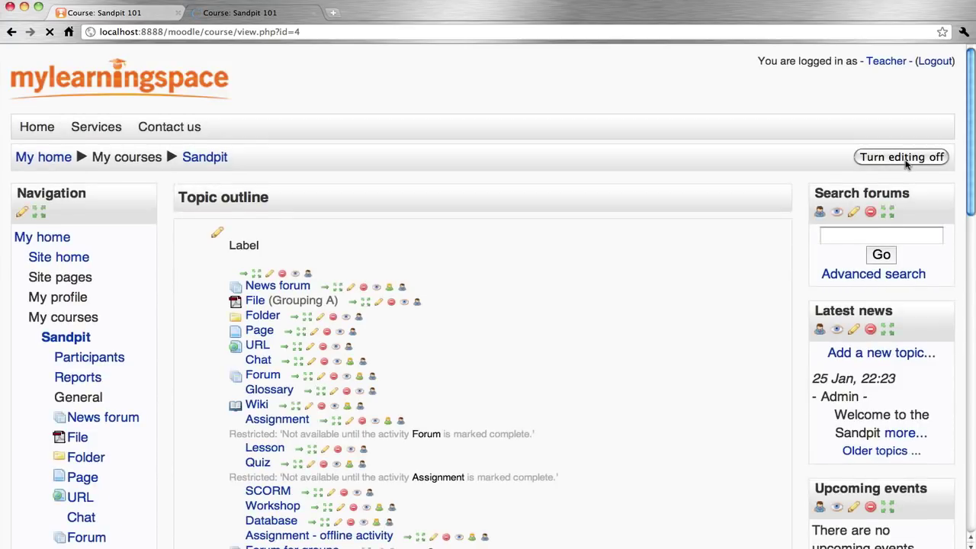
scroll(906, 163, down, 15)
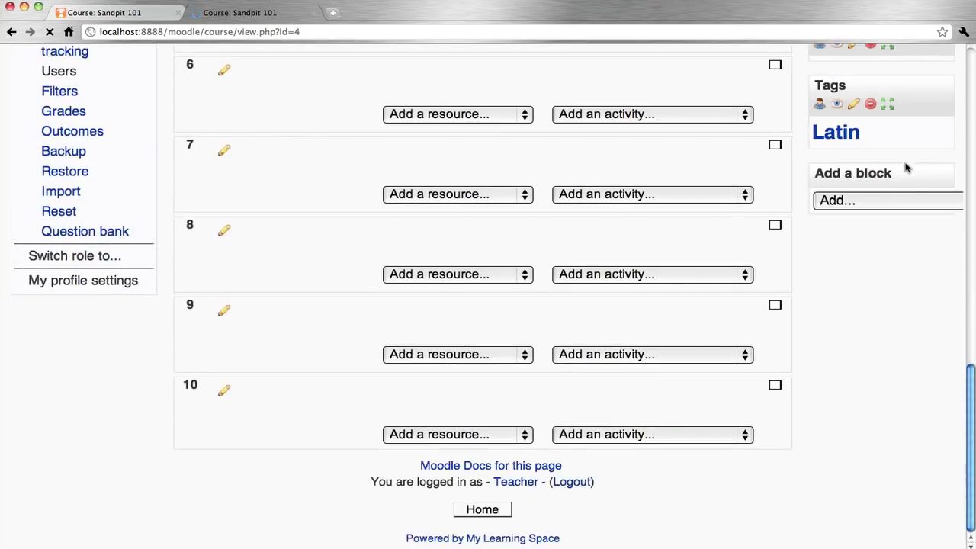
click(864, 203)
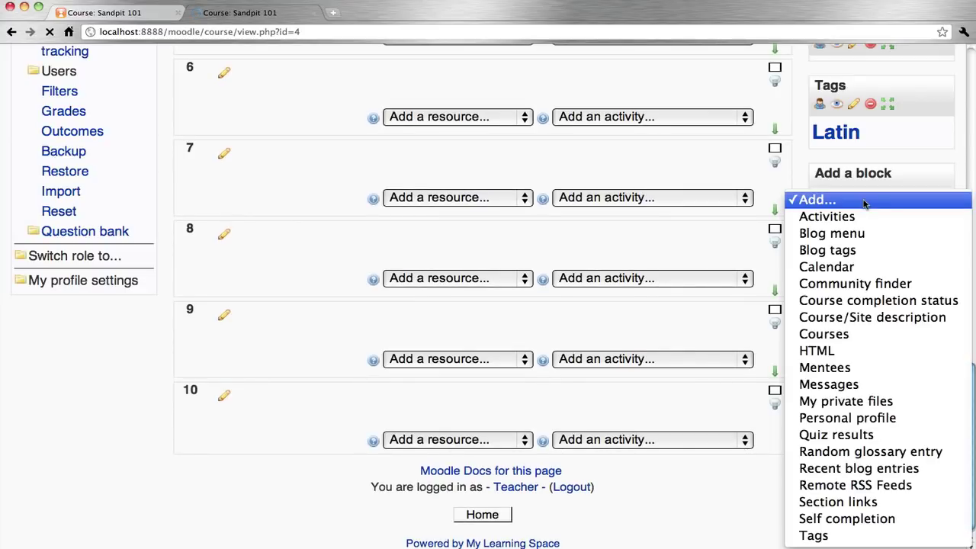
click(884, 304)
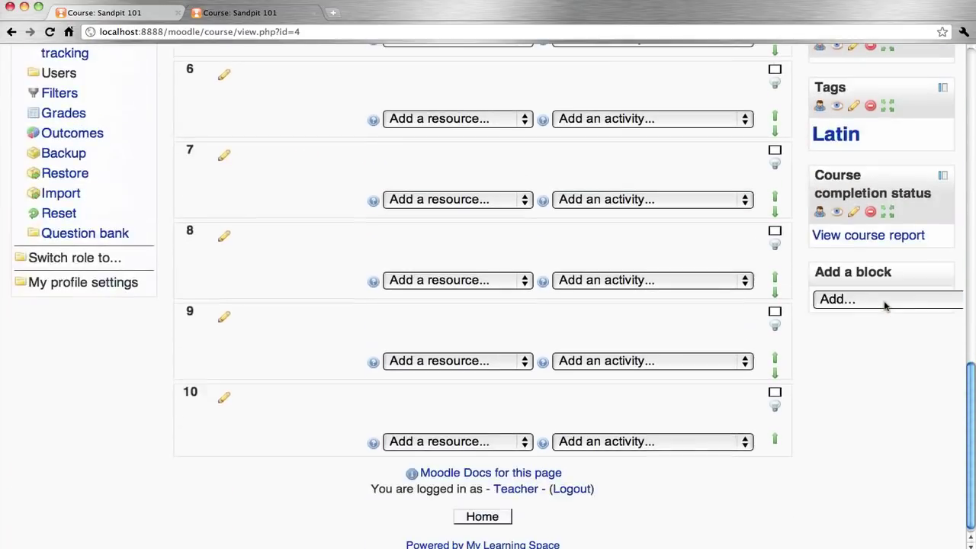
click(854, 300)
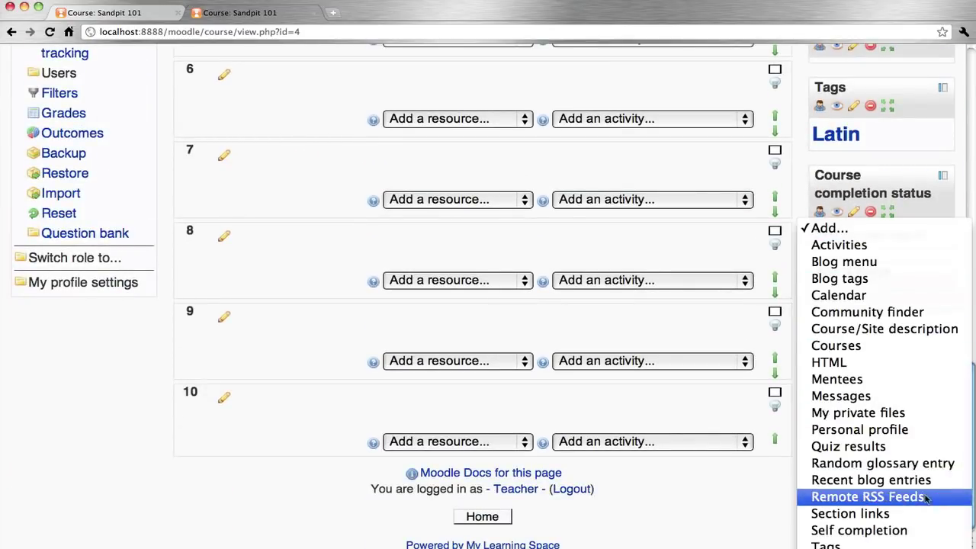
click(896, 532)
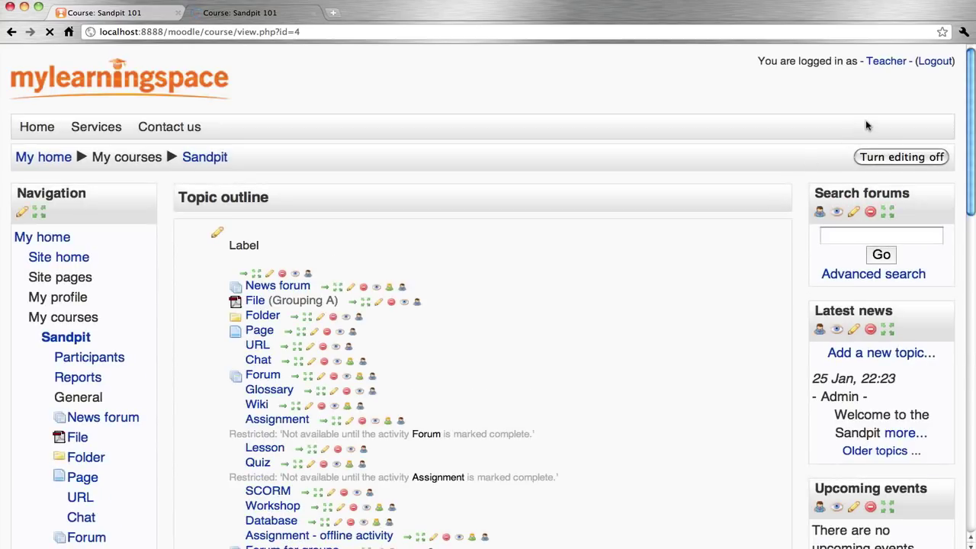
- Log out of the teacher account and sign in as student2 with the student's password
click(932, 64)
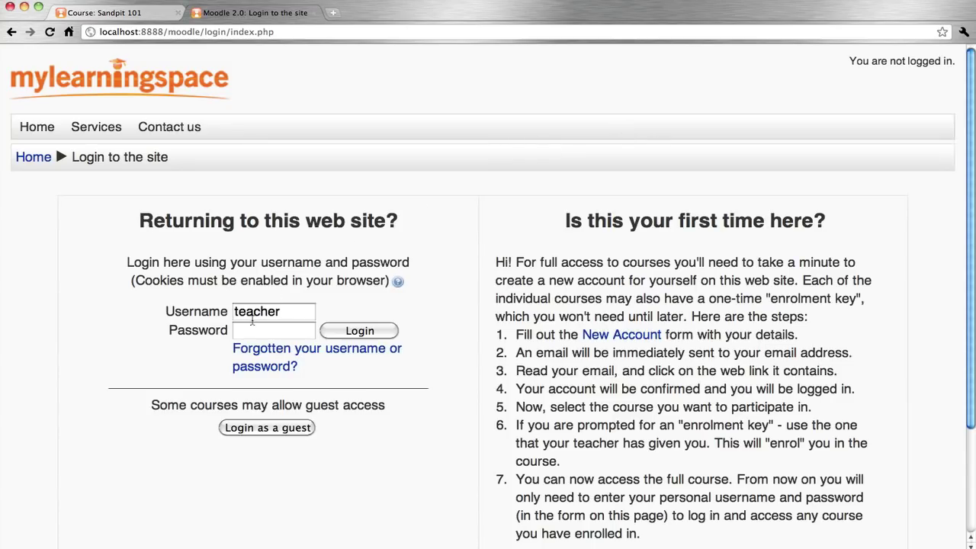
click(253, 312)
double_click(253, 312)
text(student2)
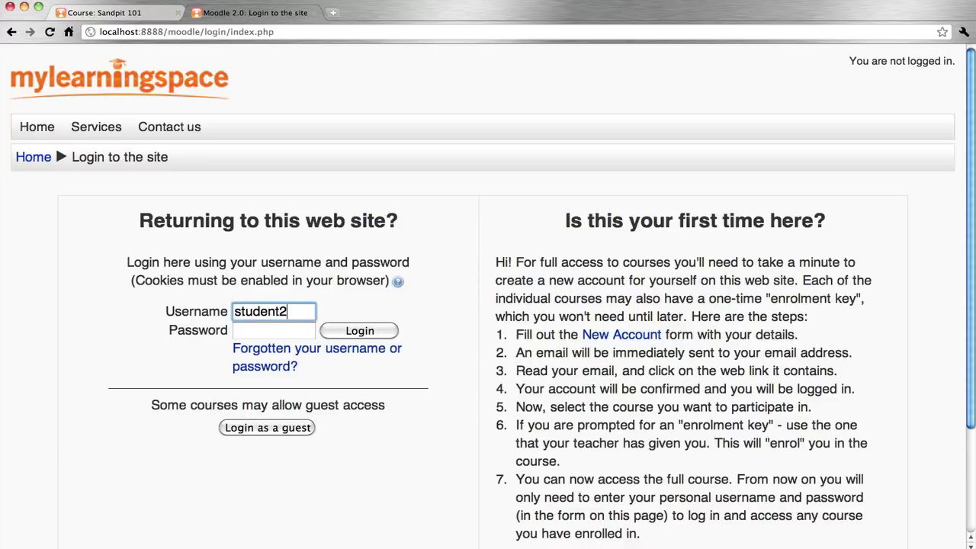
key(Tab)
text(password)
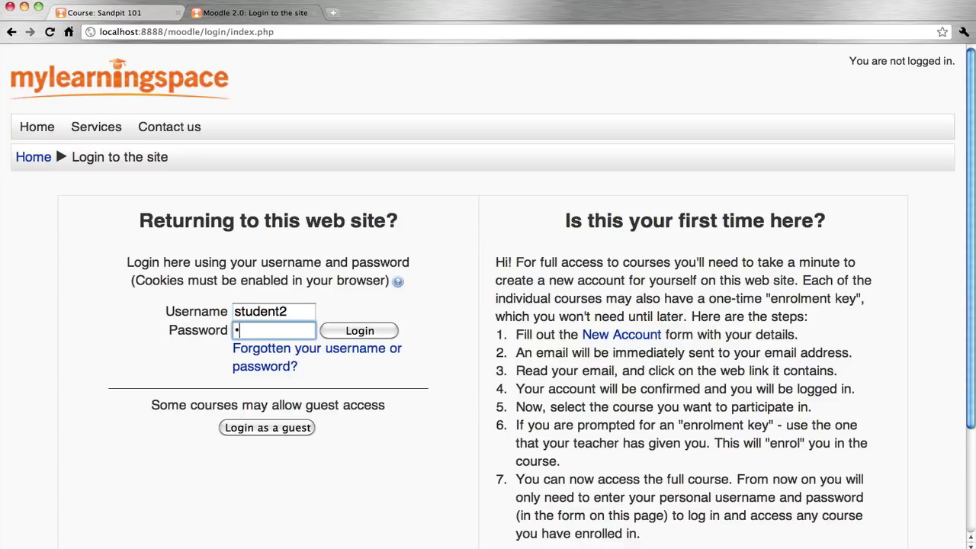
key(Return)
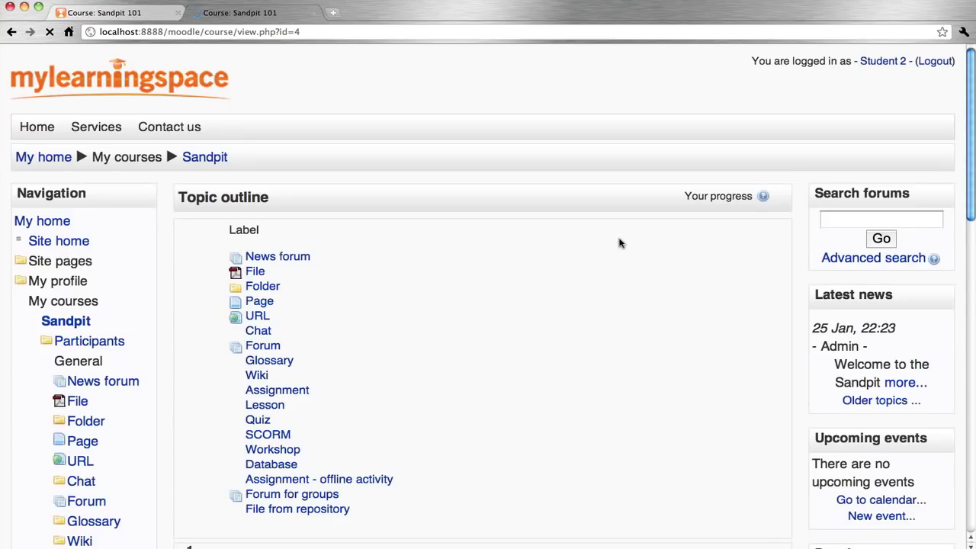
- Confirm self completion of the course as Student 2, then log out
scroll(618, 242, down, 3)
scroll(618, 242, down, 15)
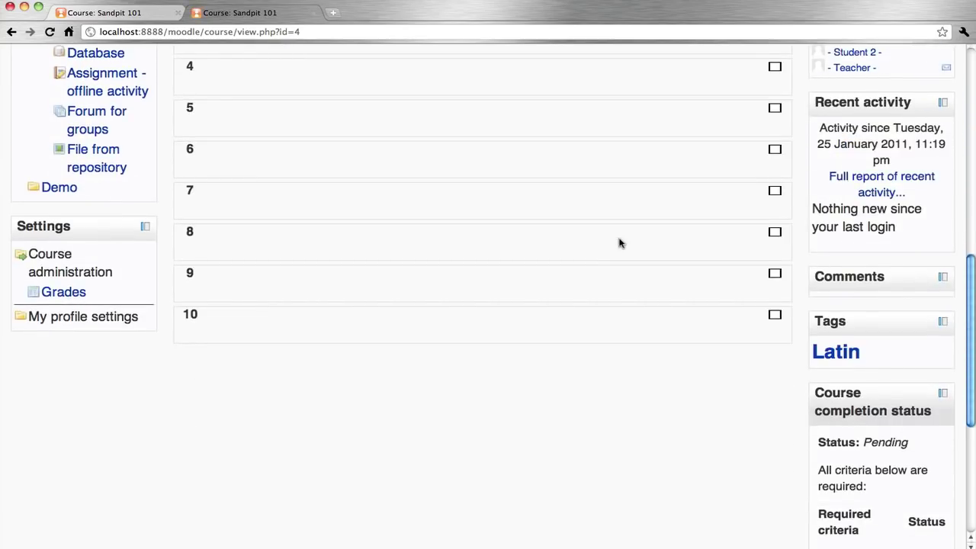
scroll(618, 242, down, 2)
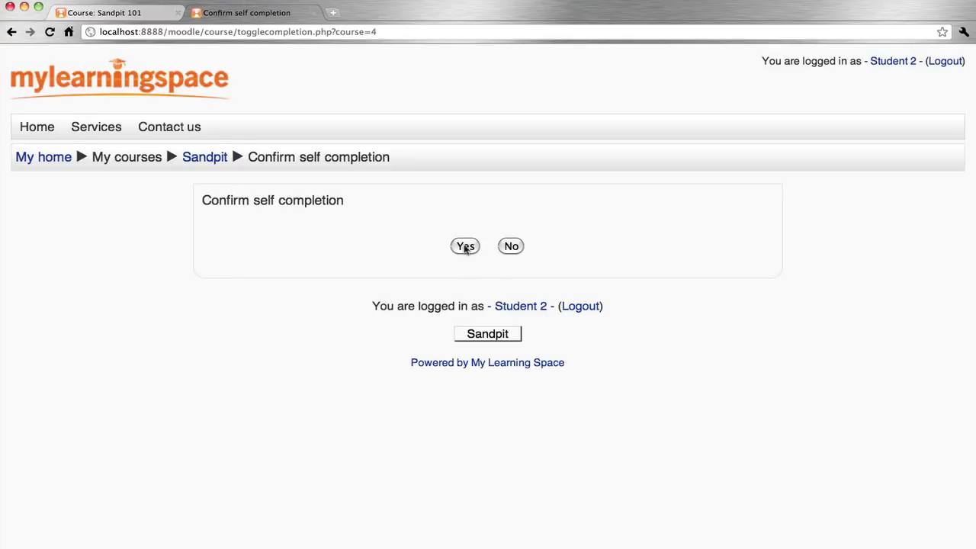
click(466, 247)
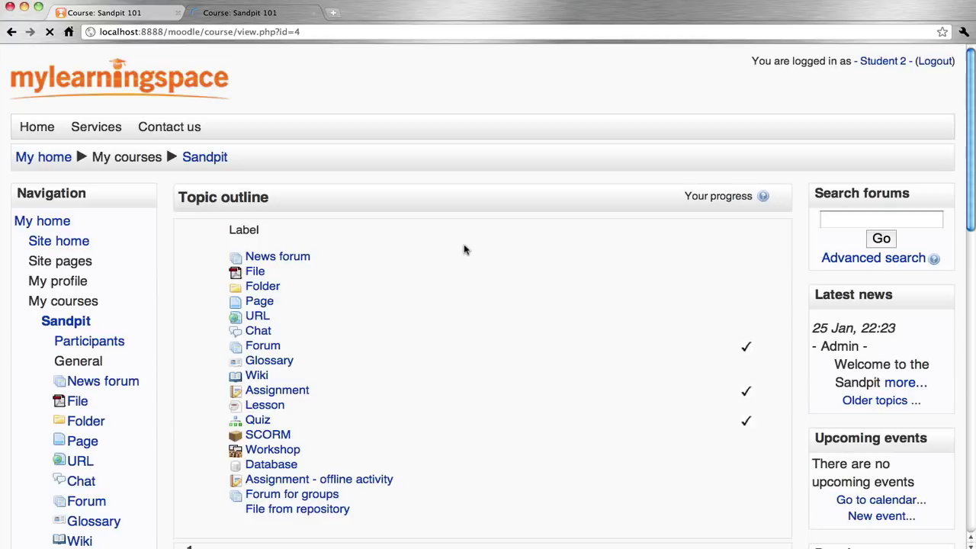
click(936, 62)
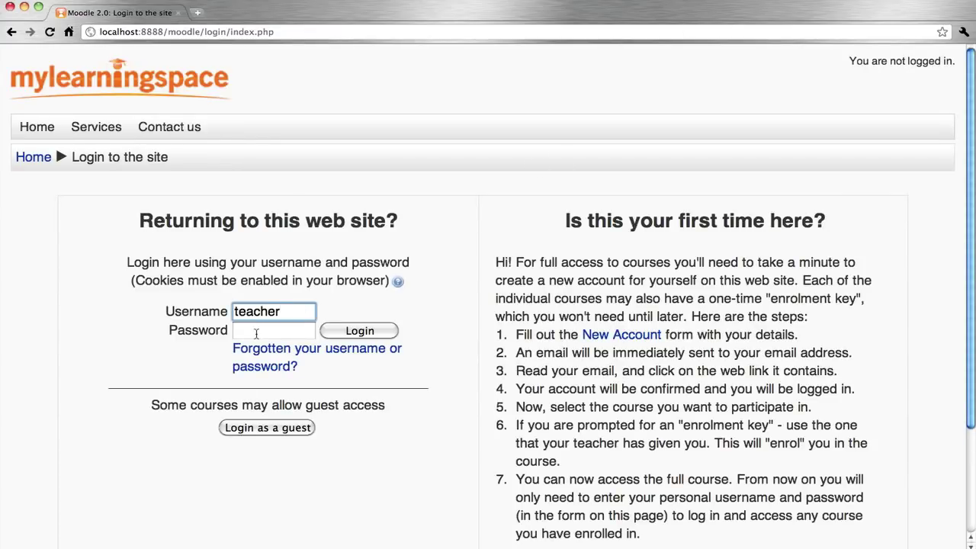
- Log back in as the teacher, open Sandpit 101 and review the Course completion report
click(256, 334)
text(teacher)
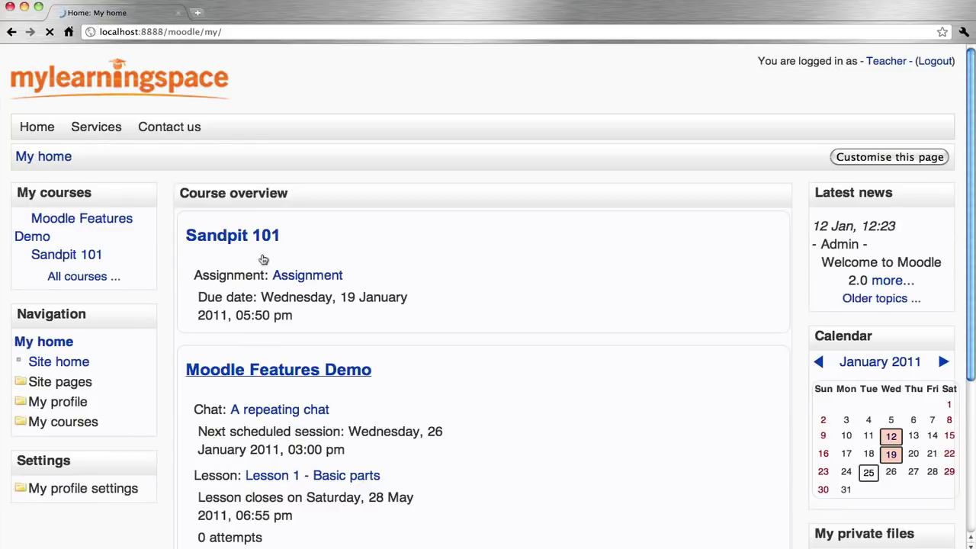
click(258, 242)
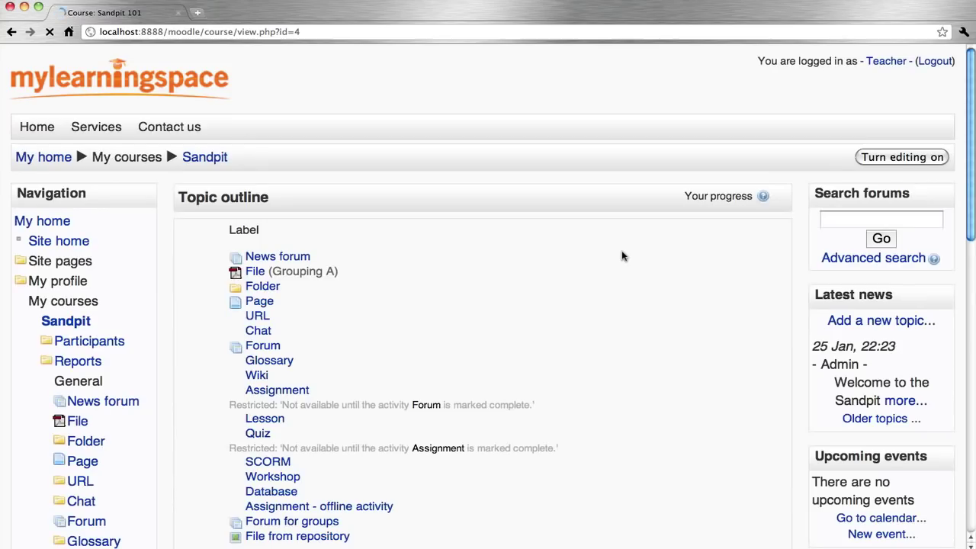
scroll(747, 319, down, 15)
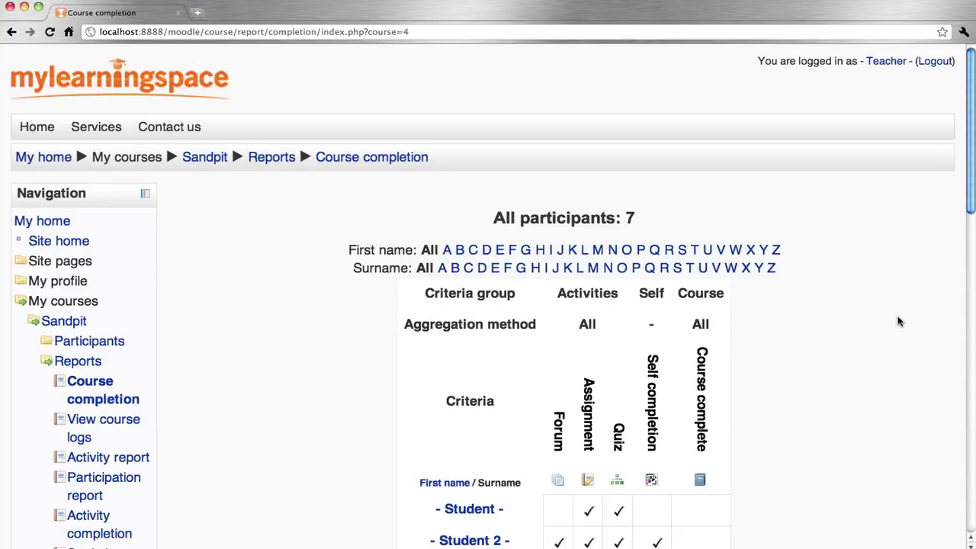
scroll(899, 321, down, 5)
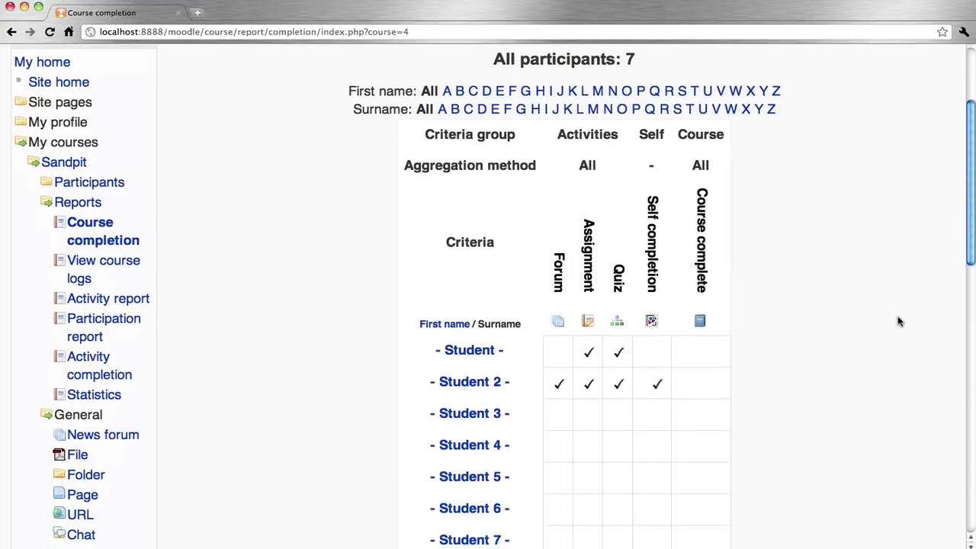